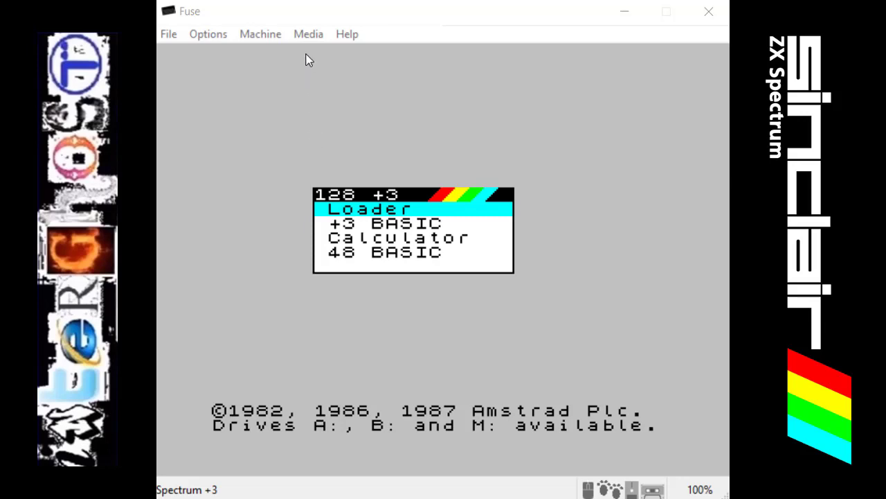
# Clear the tape currently loaded in the emulator
pyautogui.click(309, 36)
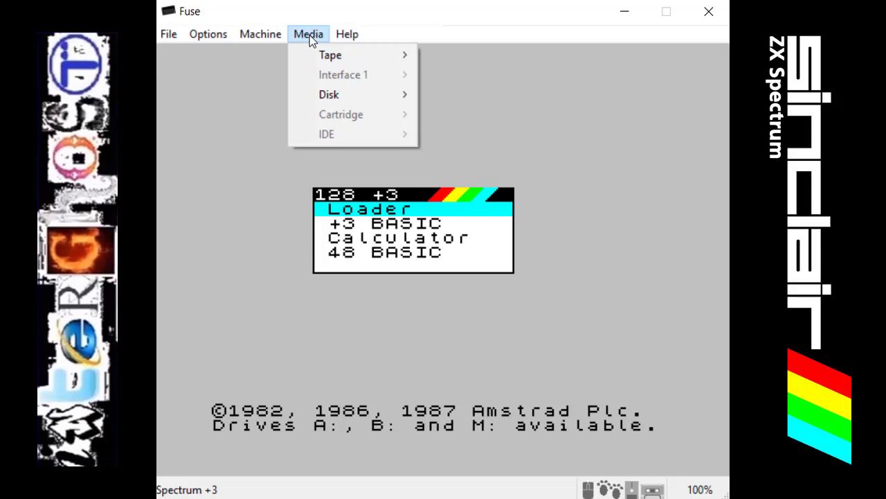
pyautogui.moveTo(319, 49)
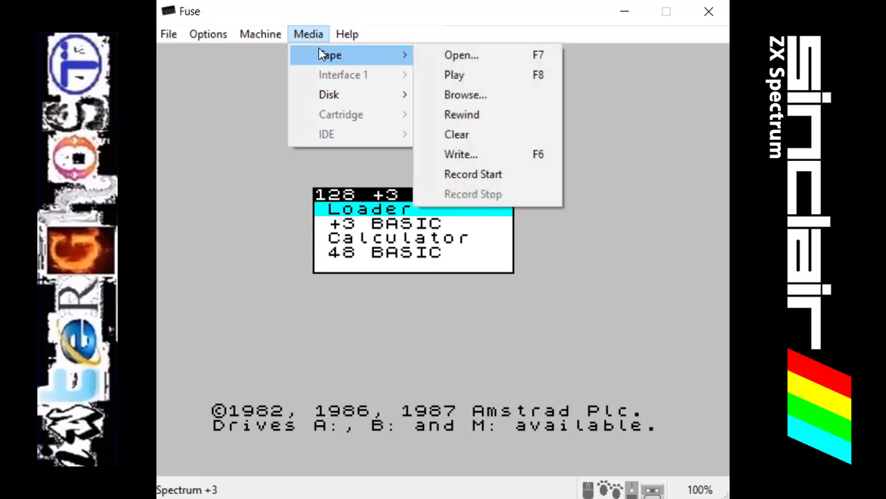
pyautogui.click(476, 136)
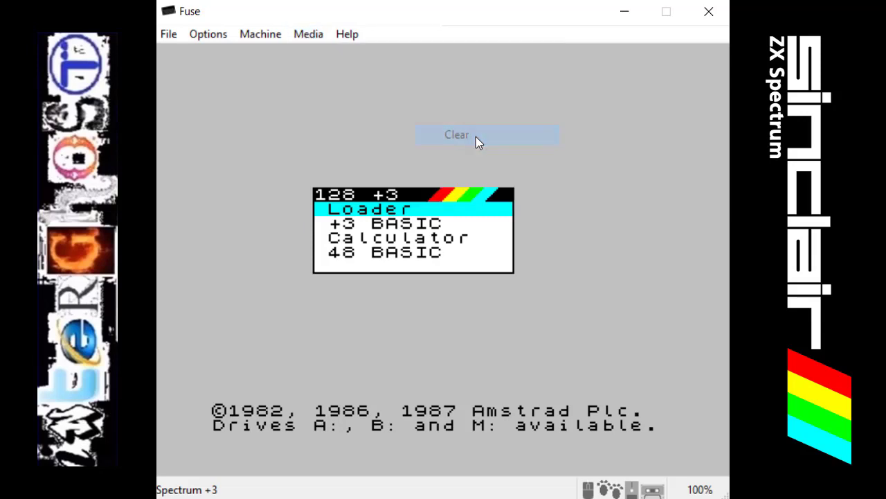
# Write the empty tape to a new file Names.tap in the Tapes folder
pyautogui.click(313, 34)
pyautogui.moveTo(328, 61)
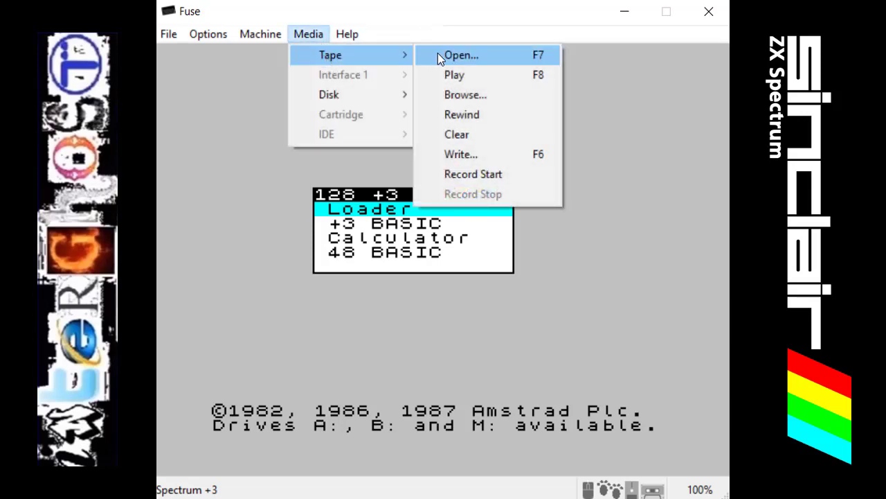
pyautogui.click(487, 161)
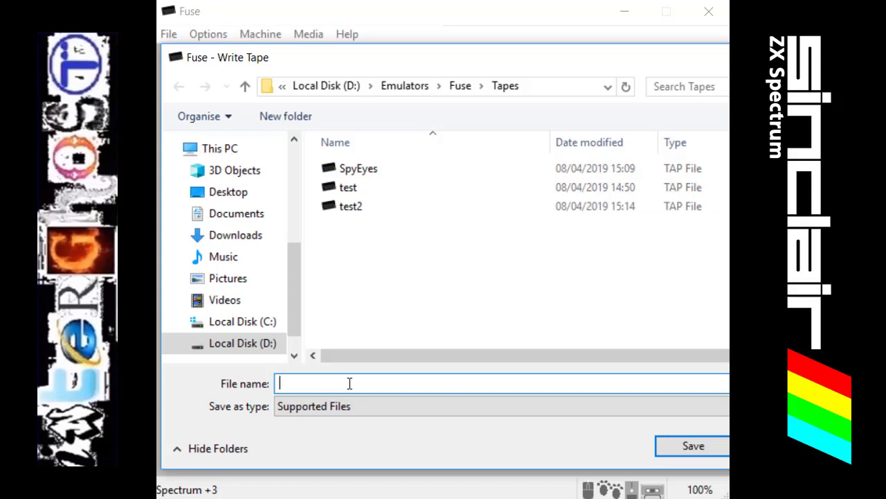
pyautogui.write('Names.tap')
pyautogui.click(680, 449)
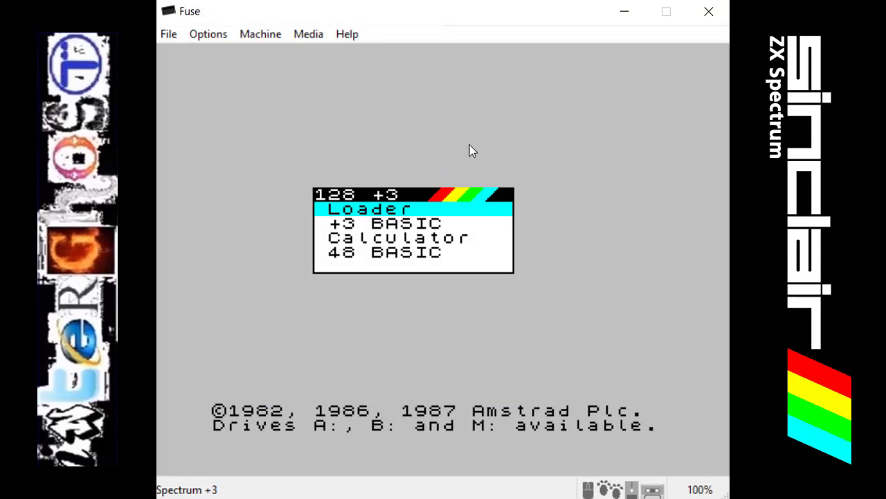
pyautogui.click(169, 34)
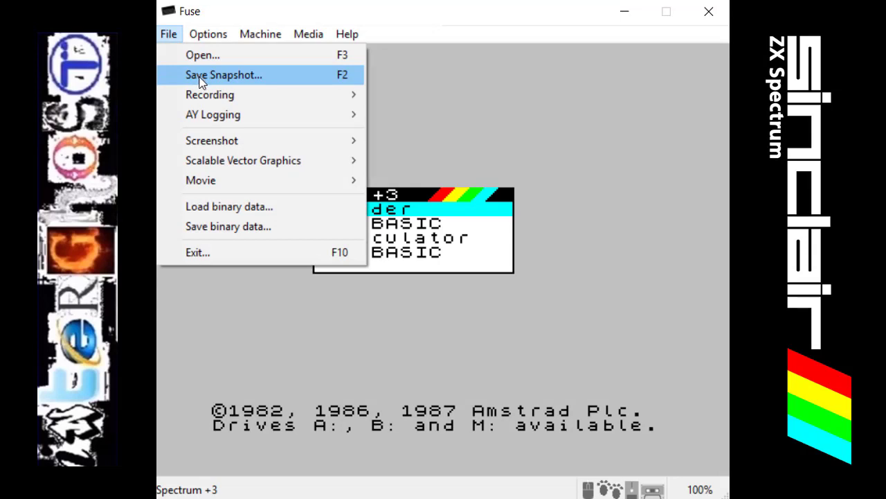
pyautogui.click(481, 121)
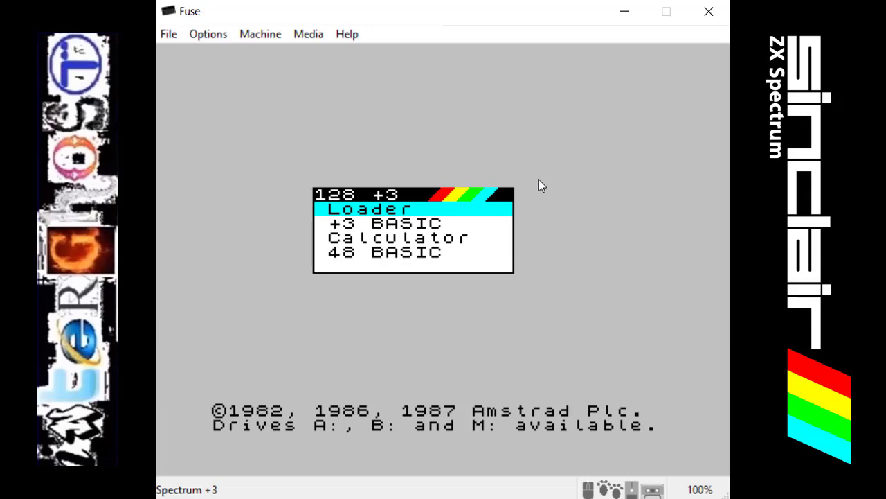
# Start +3 BASIC and enter program line 10 PRINT "hello"
pyautogui.press('Down')
pyautogui.press('Return')
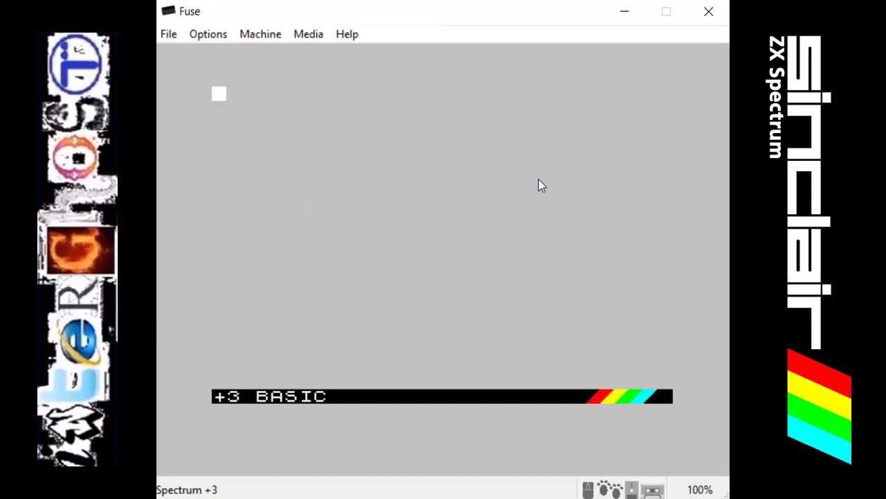
pyautogui.write('10')
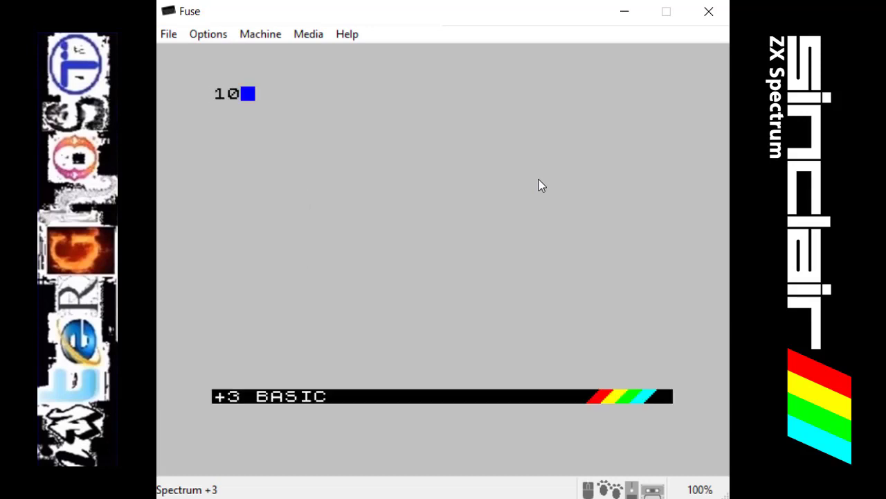
pyautogui.write(' print ')
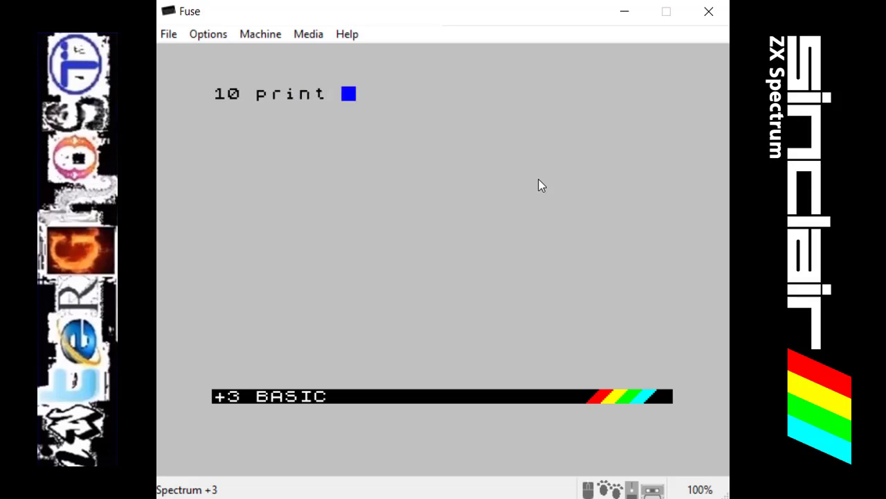
pyautogui.write('"')
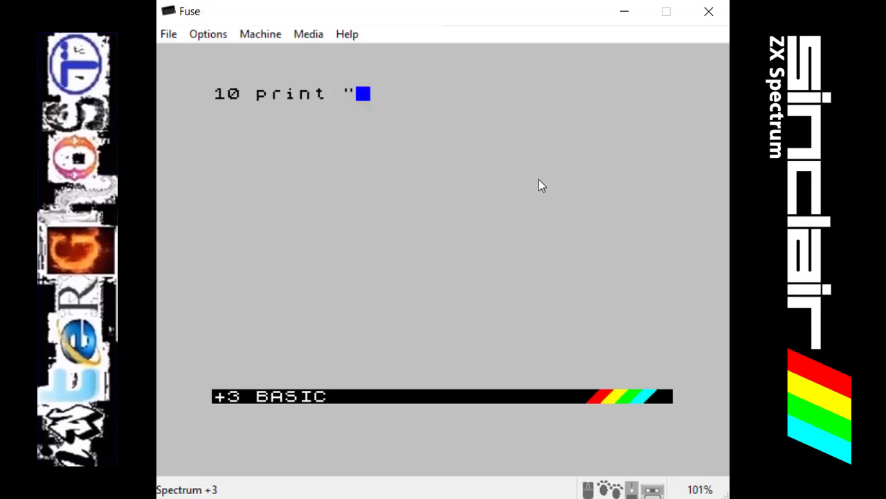
pyautogui.write('hello')
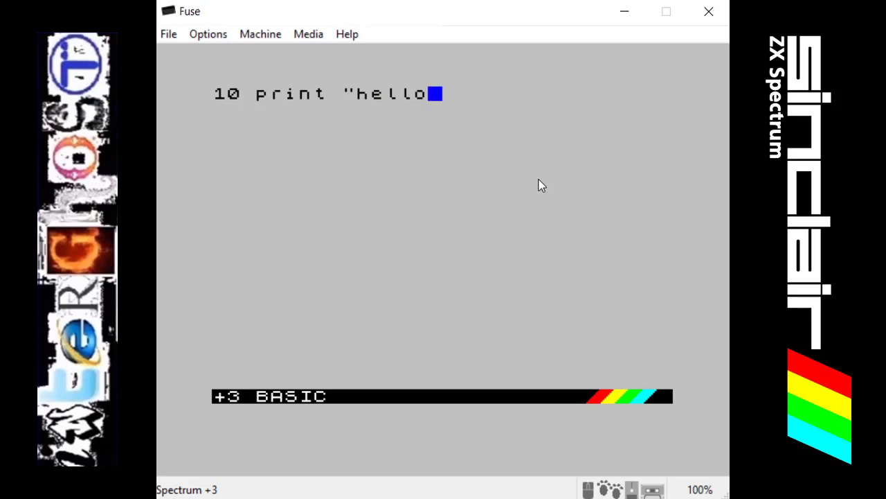
pyautogui.write('"')
pyautogui.press('Return')
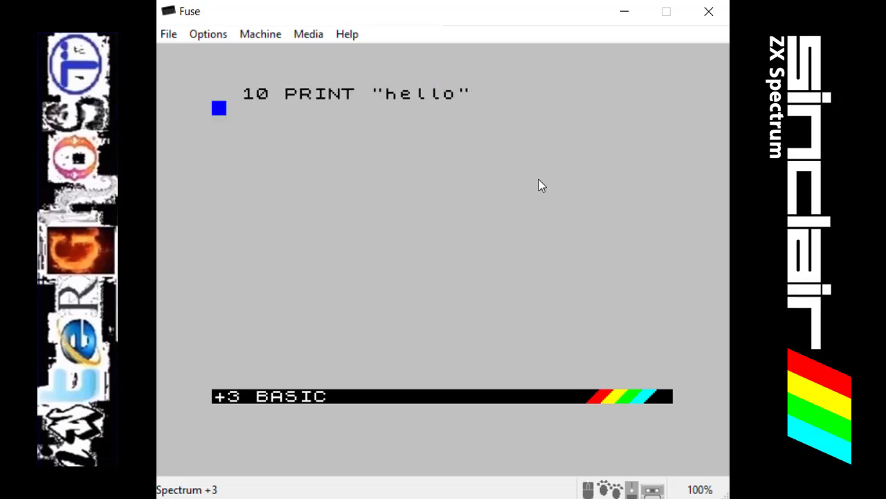
# Run the program so it prints hello, then return to the listing
pyautogui.write('run')
pyautogui.press('Return')
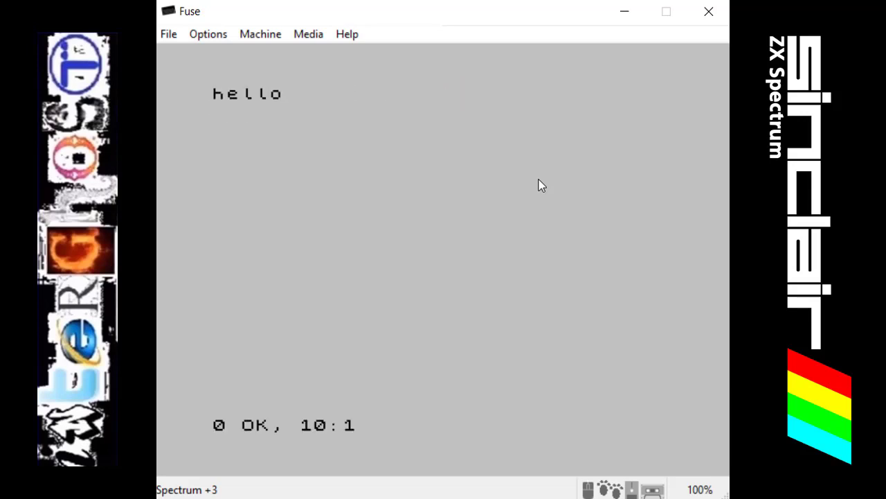
pyautogui.press('Return')
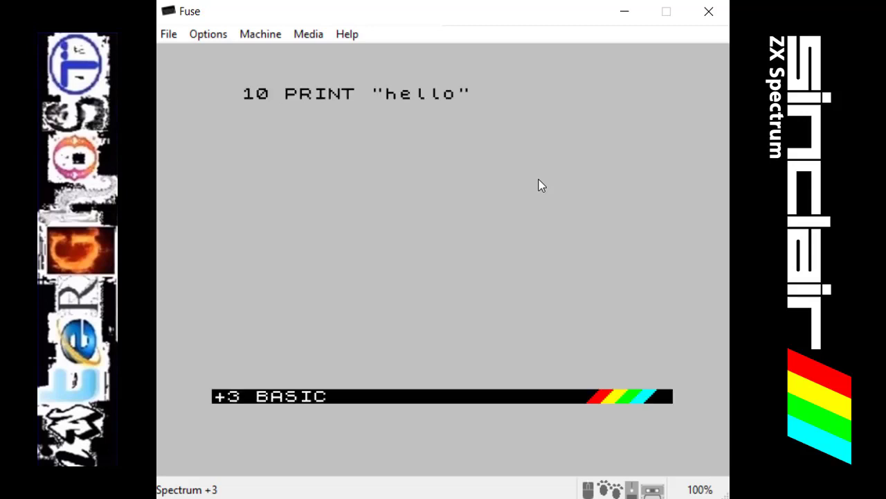
# Save a machine snapshot over the existing Names.tap in the Tapes folder, confirming the replacement
pyautogui.click(171, 35)
pyautogui.click(188, 74)
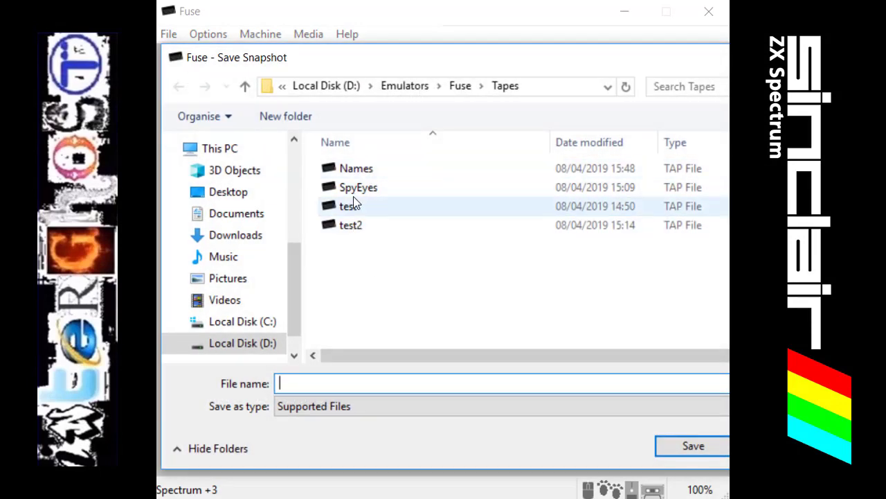
pyautogui.click(355, 169)
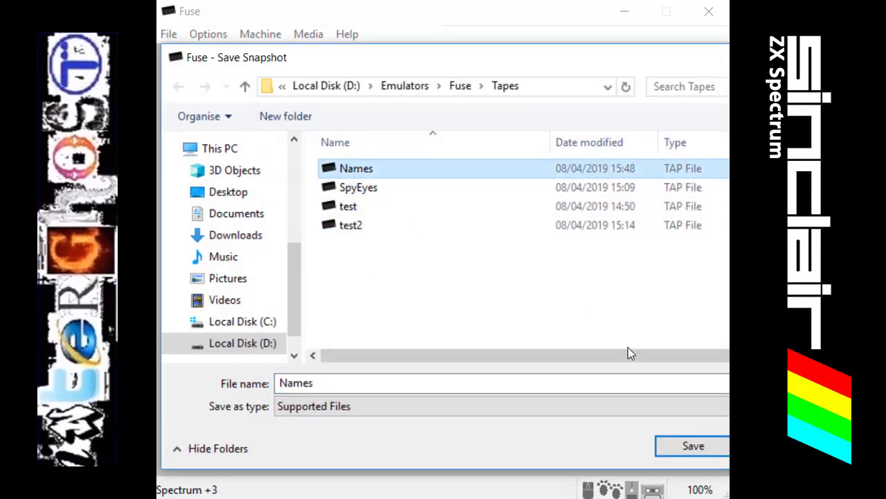
pyautogui.click(677, 449)
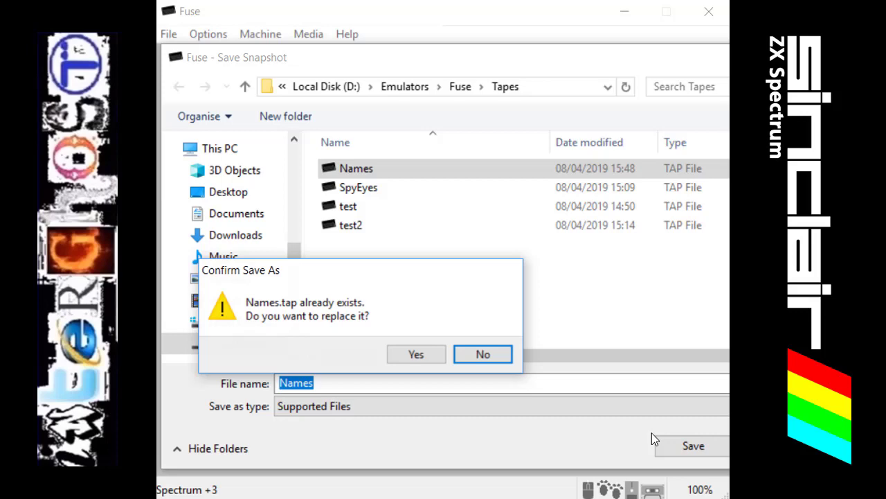
pyautogui.click(417, 356)
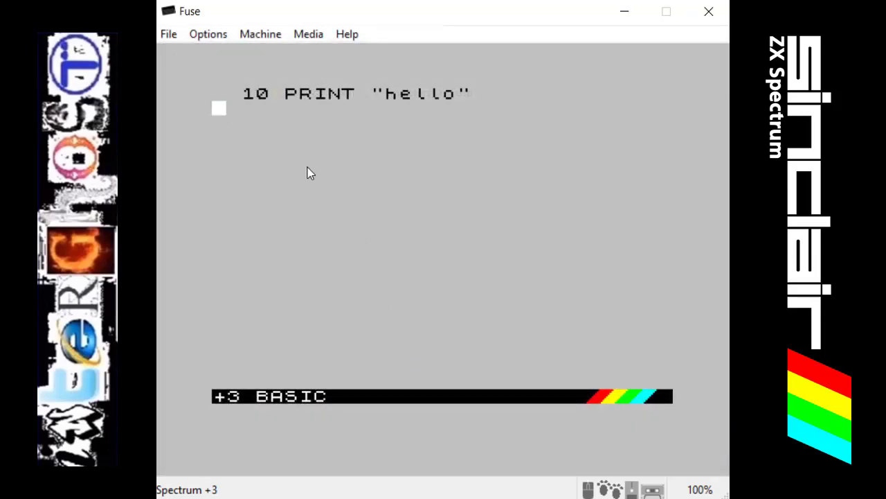
# Reset the emulated Spectrum +3 and confirm the reset
pyautogui.click(301, 34)
pyautogui.moveTo(267, 40)
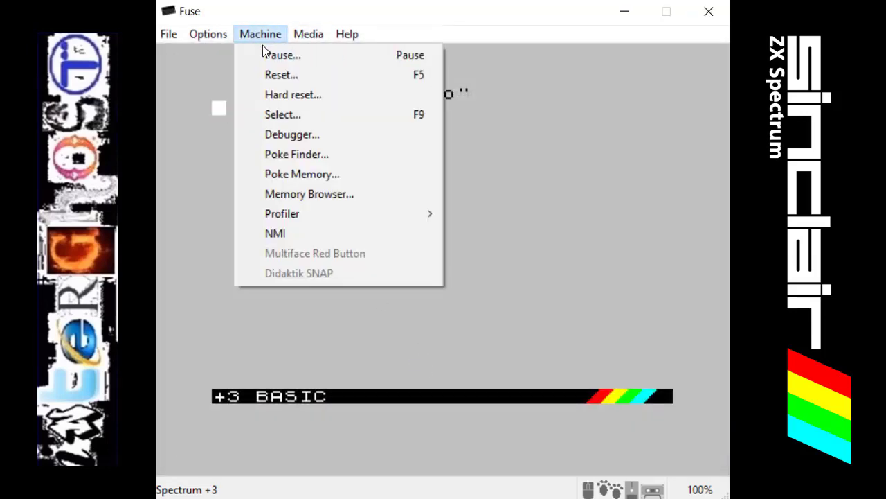
pyautogui.click(269, 74)
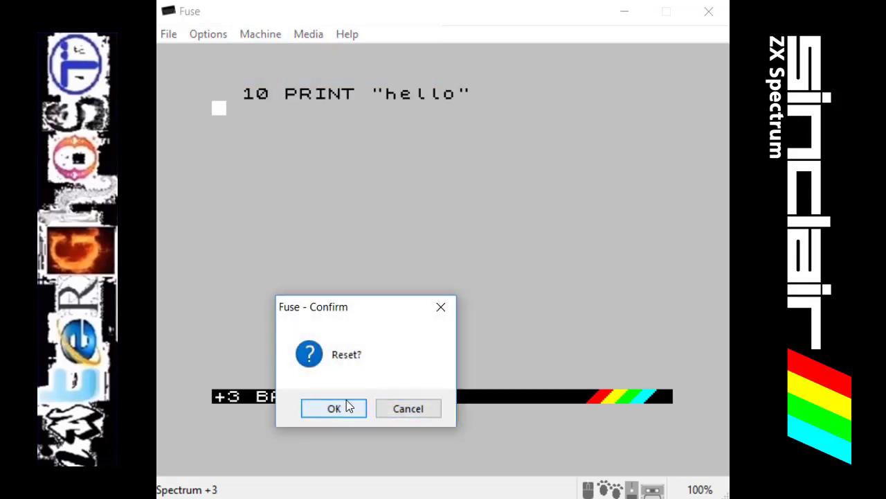
pyautogui.click(347, 406)
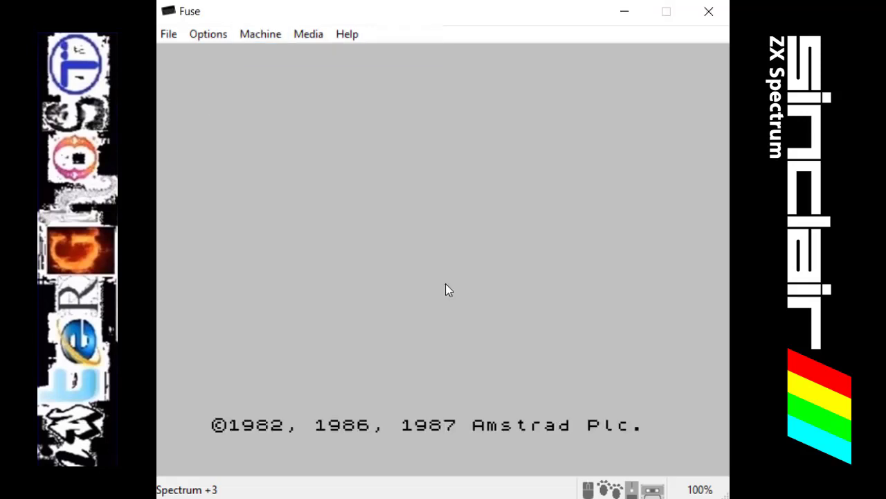
# Open Names.tap from the Tapes folder to reload the hello program
pyautogui.click(172, 38)
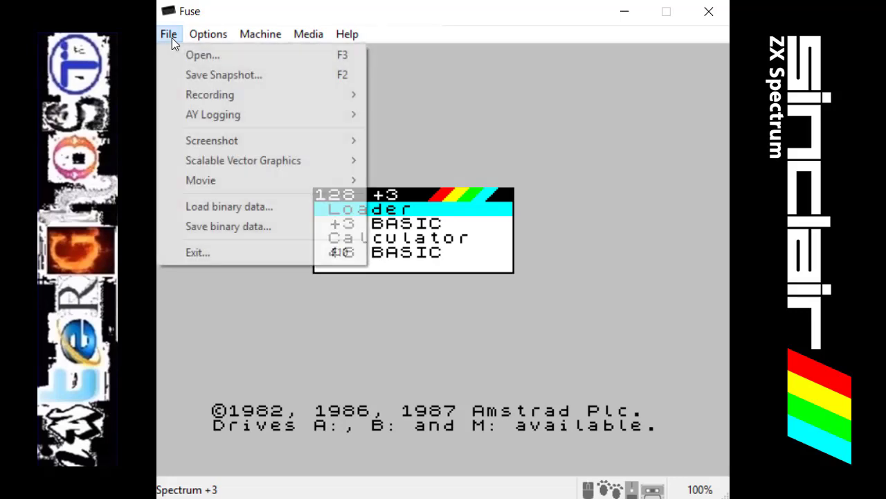
pyautogui.click(180, 54)
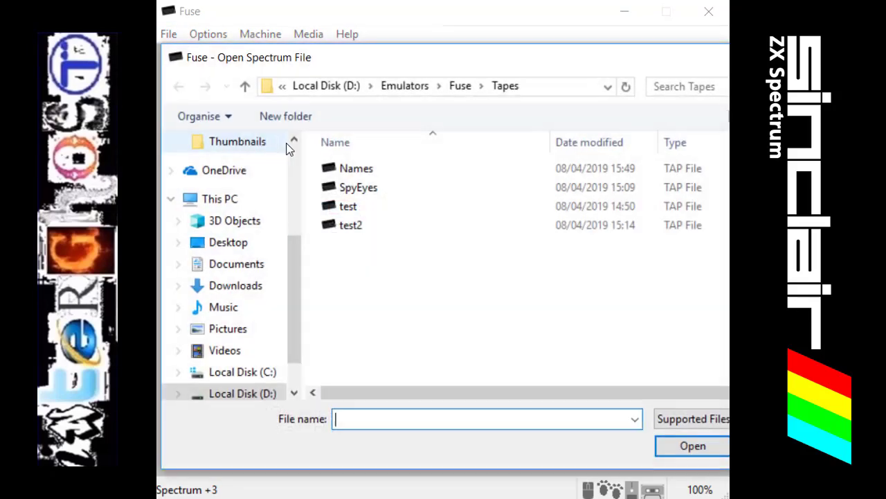
pyautogui.click(356, 169)
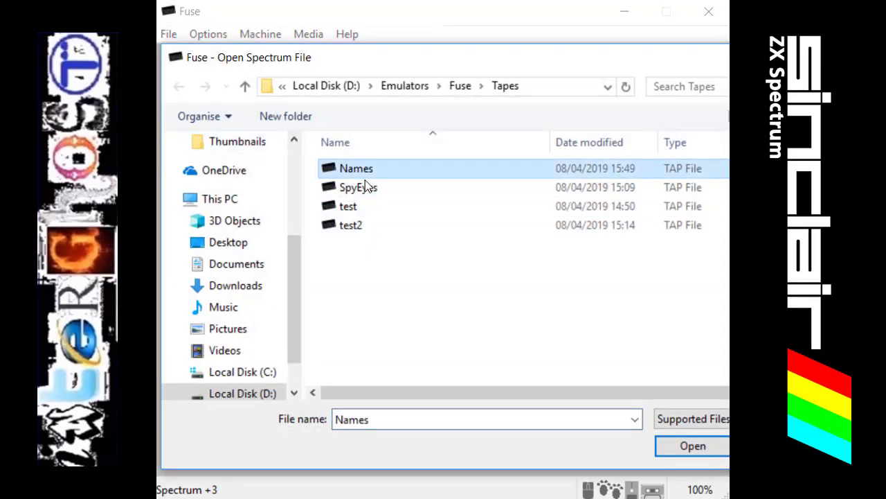
pyautogui.click(692, 445)
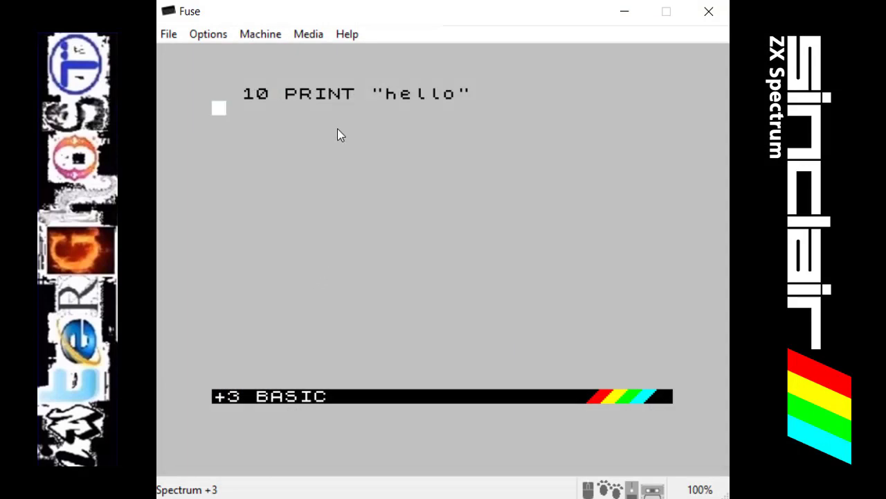
# Enter run to execute the reloaded 10 PRINT "hello" program
pyautogui.write('run')
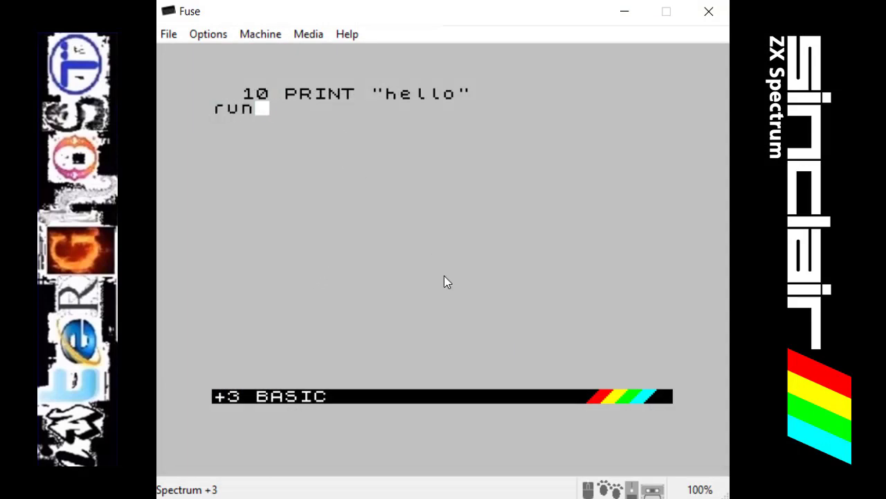
pyautogui.press('Return')
pyautogui.press('Return')
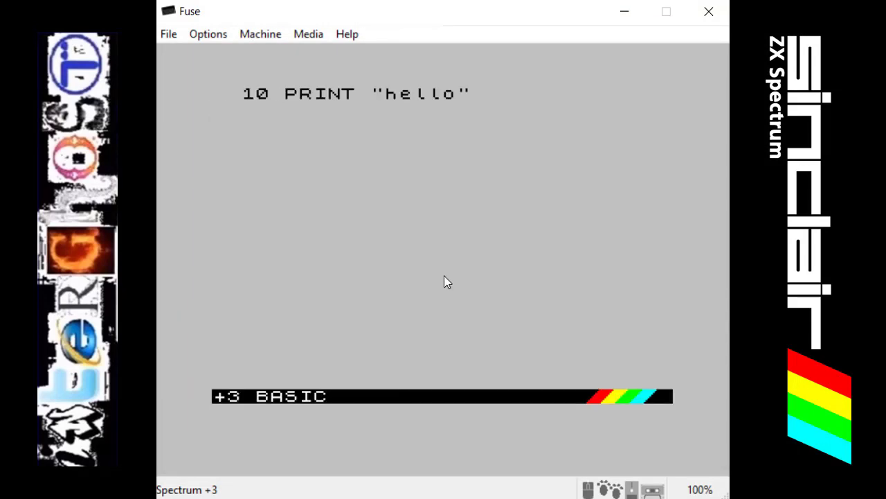